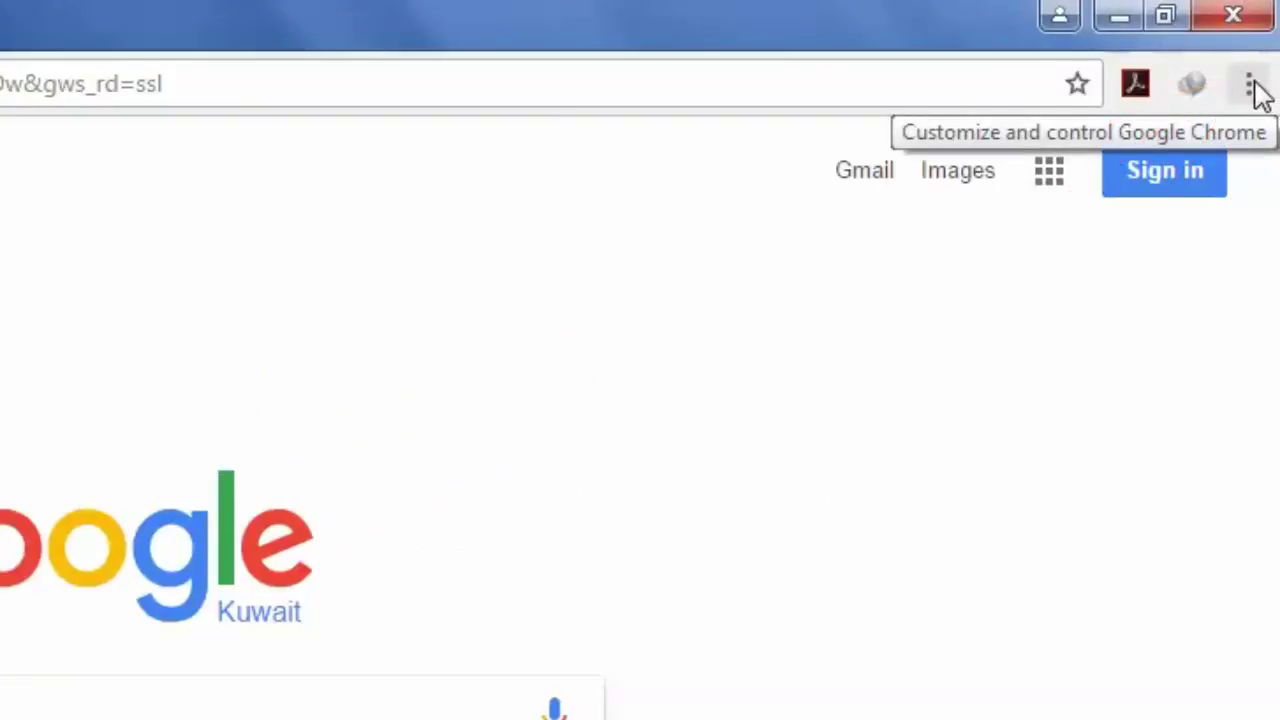
- Reopen the recently closed Top Videos Today post '20 Pieces of Impossible 3D Street Art' from History
{"action": "left_click", "coordinate": [1250, 86]}
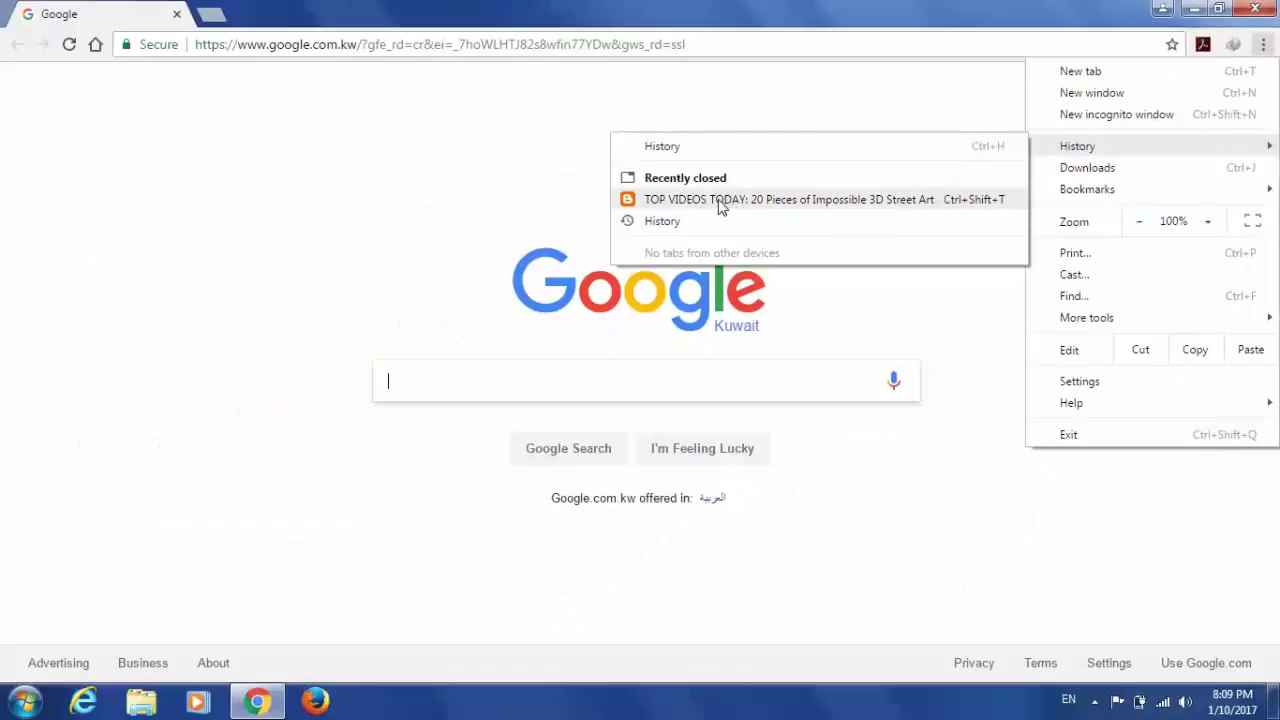
{"action": "left_click", "coordinate": [720, 205]}
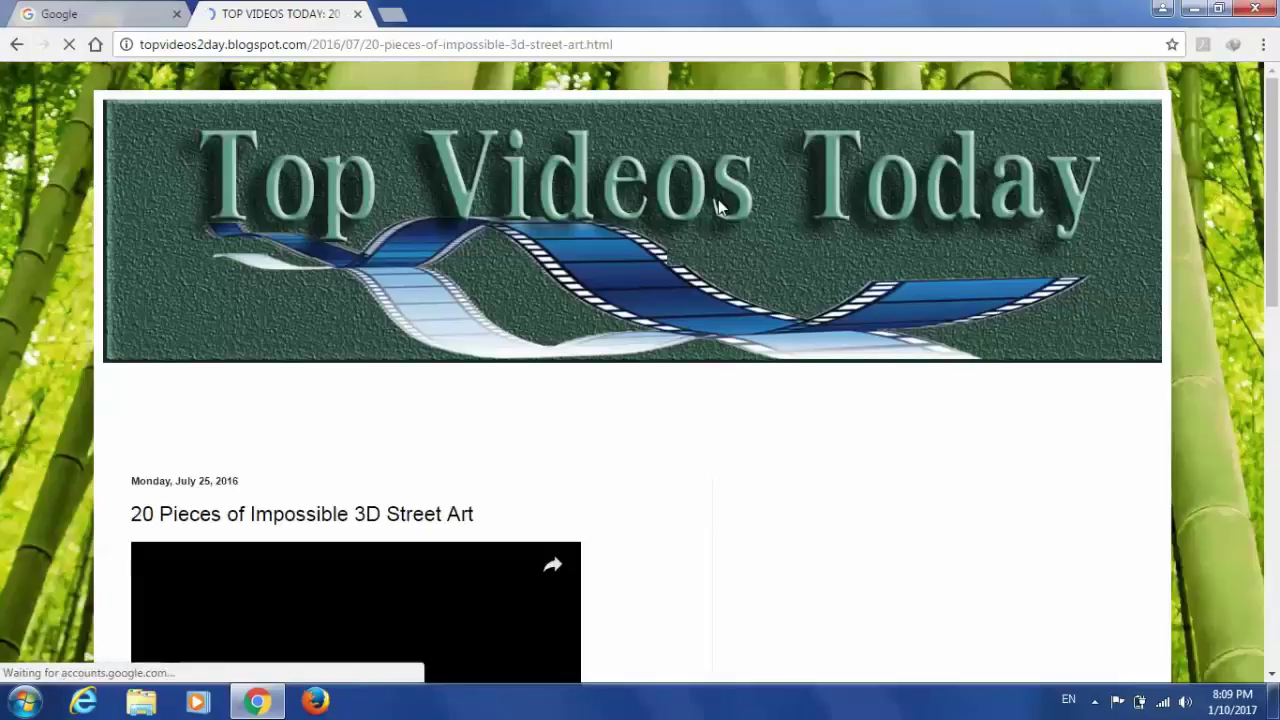
{"action": "left_click_drag", "start_coordinate": [1274, 176], "coordinate": [1276, 138]}
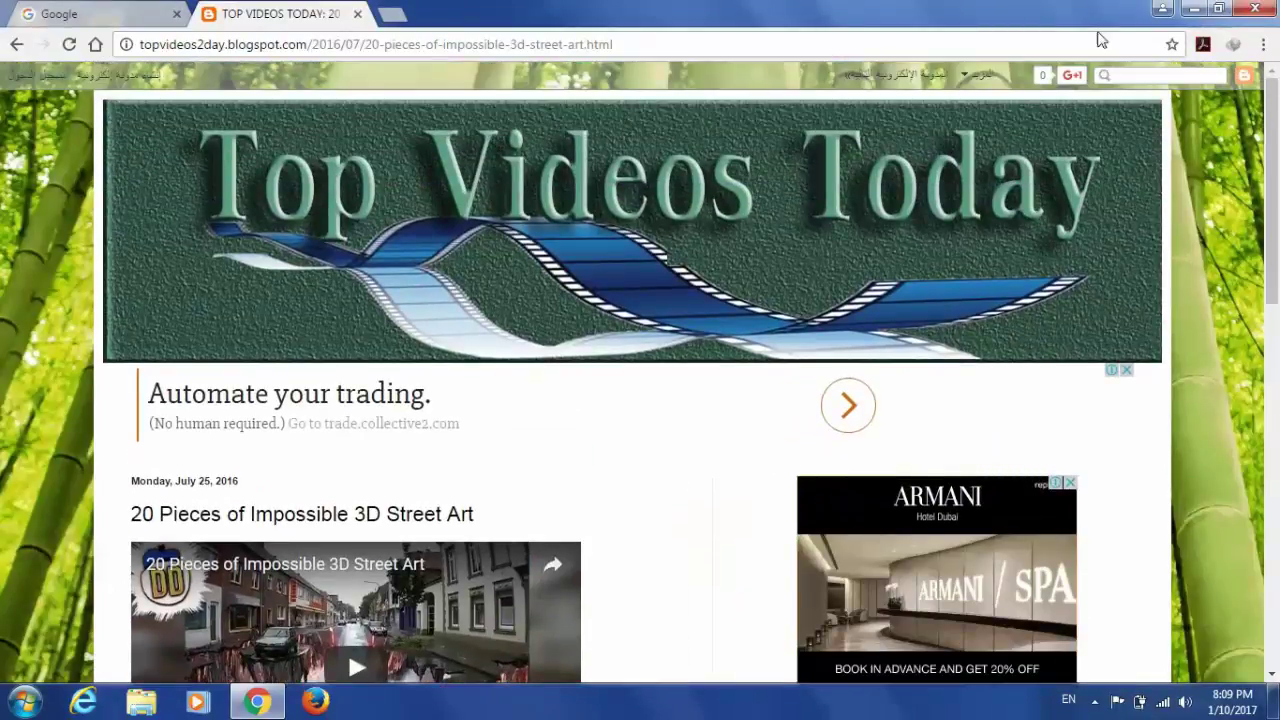
- Open Chrome's full History page and scroll through the visits grouped by date
{"action": "left_click", "coordinate": [358, 14]}
{"action": "left_click", "coordinate": [1263, 44]}
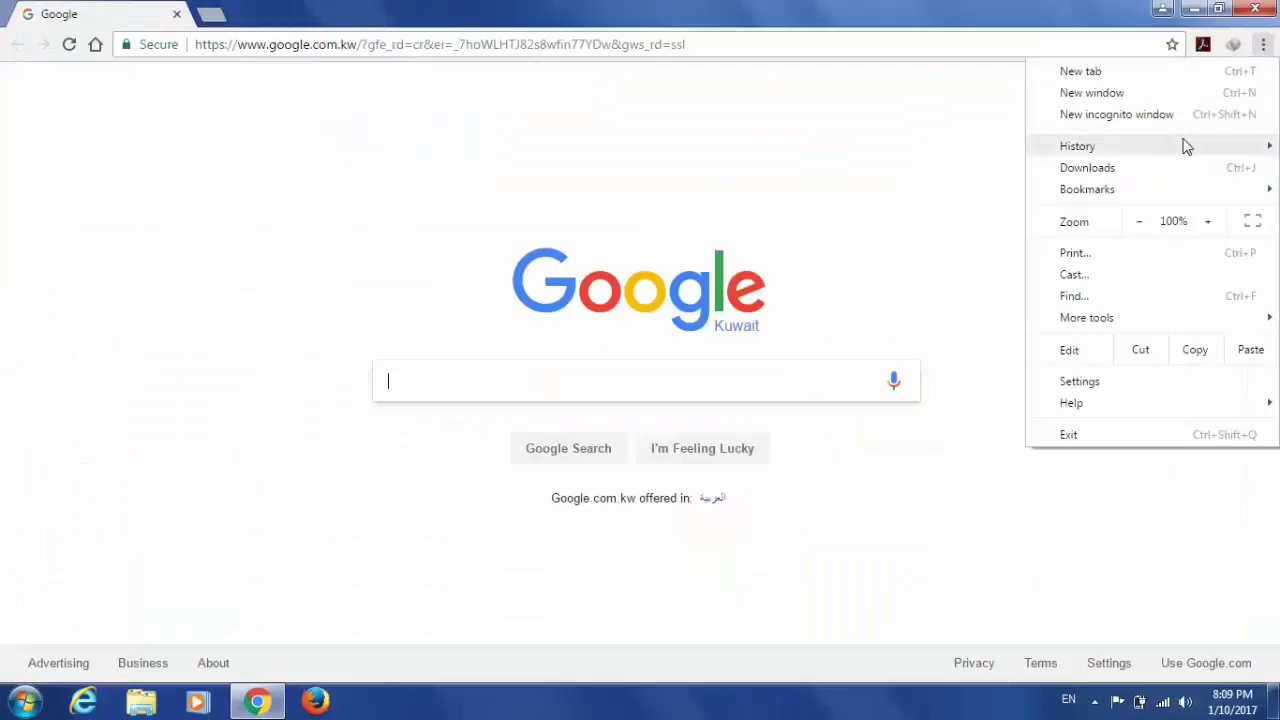
{"action": "mouse_move", "coordinate": [1065, 146]}
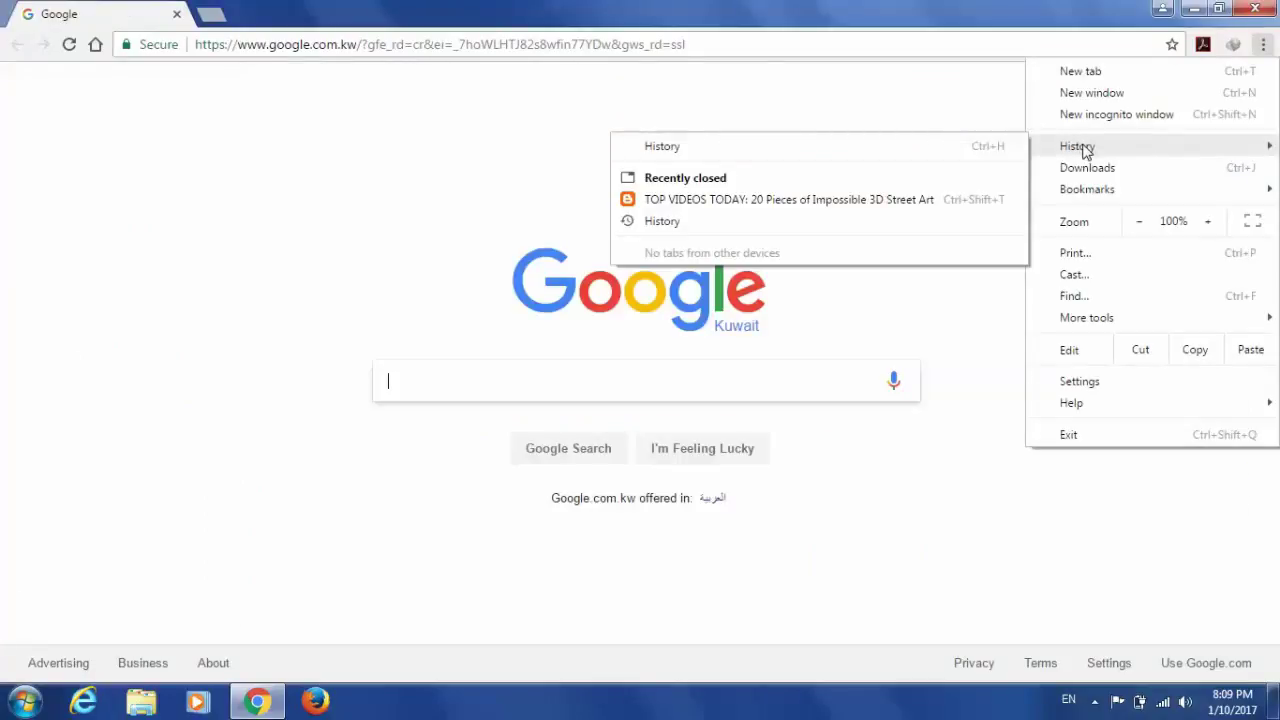
{"action": "left_click", "coordinate": [795, 151]}
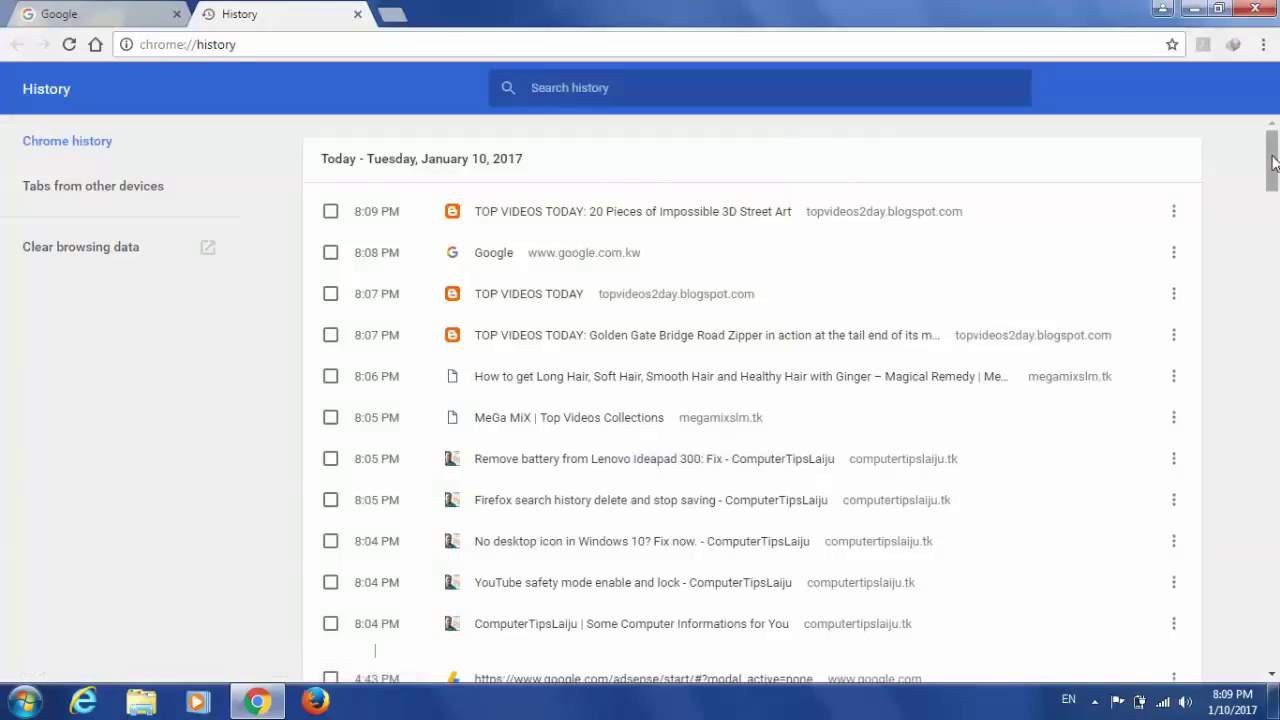
{"action": "left_click_drag", "start_coordinate": [1273, 163], "coordinate": [1178, 137]}
{"action": "left_click_drag", "start_coordinate": [1276, 160], "coordinate": [1276, 272]}
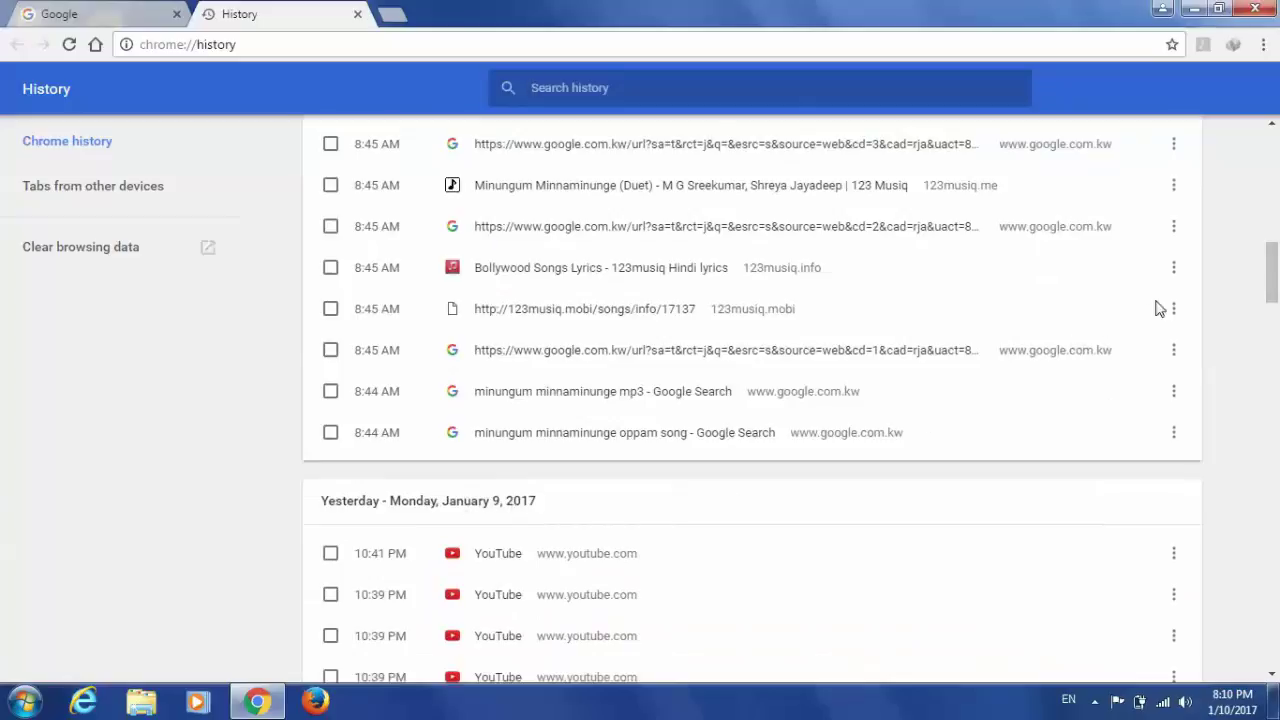
{"action": "left_click_drag", "start_coordinate": [1274, 270], "coordinate": [1270, 140]}
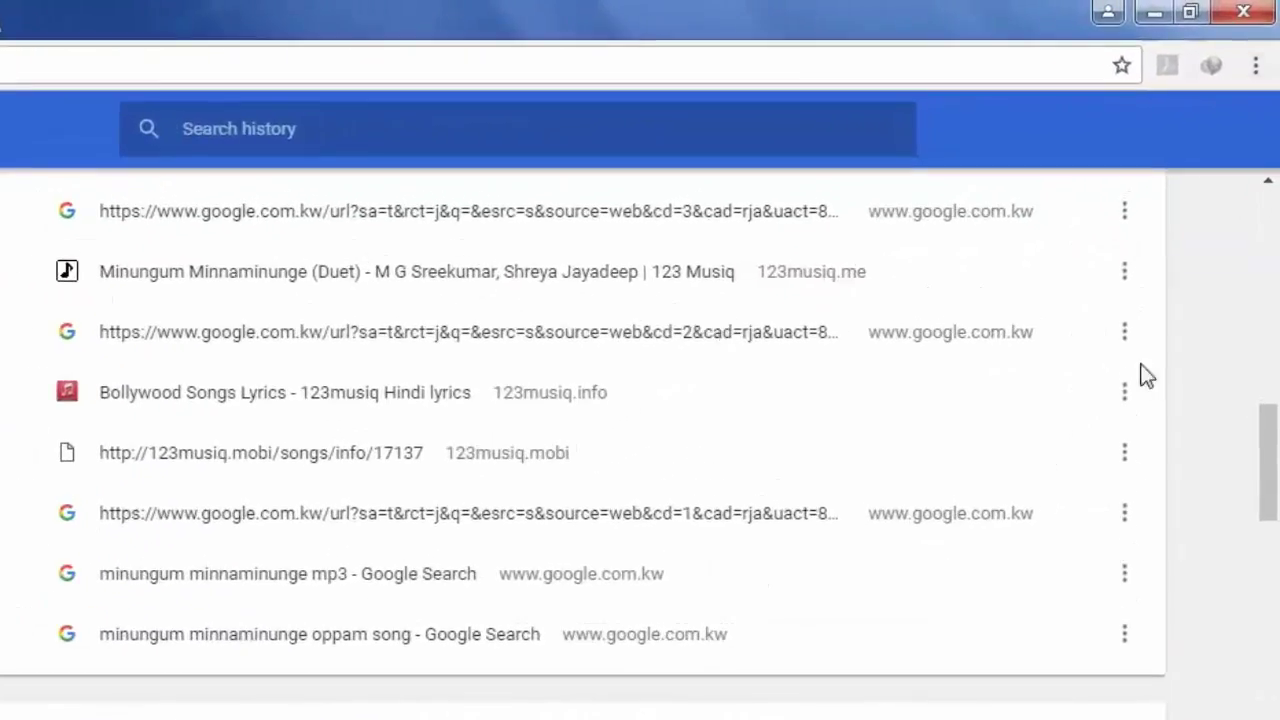
- Use 'More from this site' on the Remove battery entry to list only computertipslaiju.tk visits
{"action": "left_click_drag", "start_coordinate": [1267, 380], "coordinate": [1267, 183]}
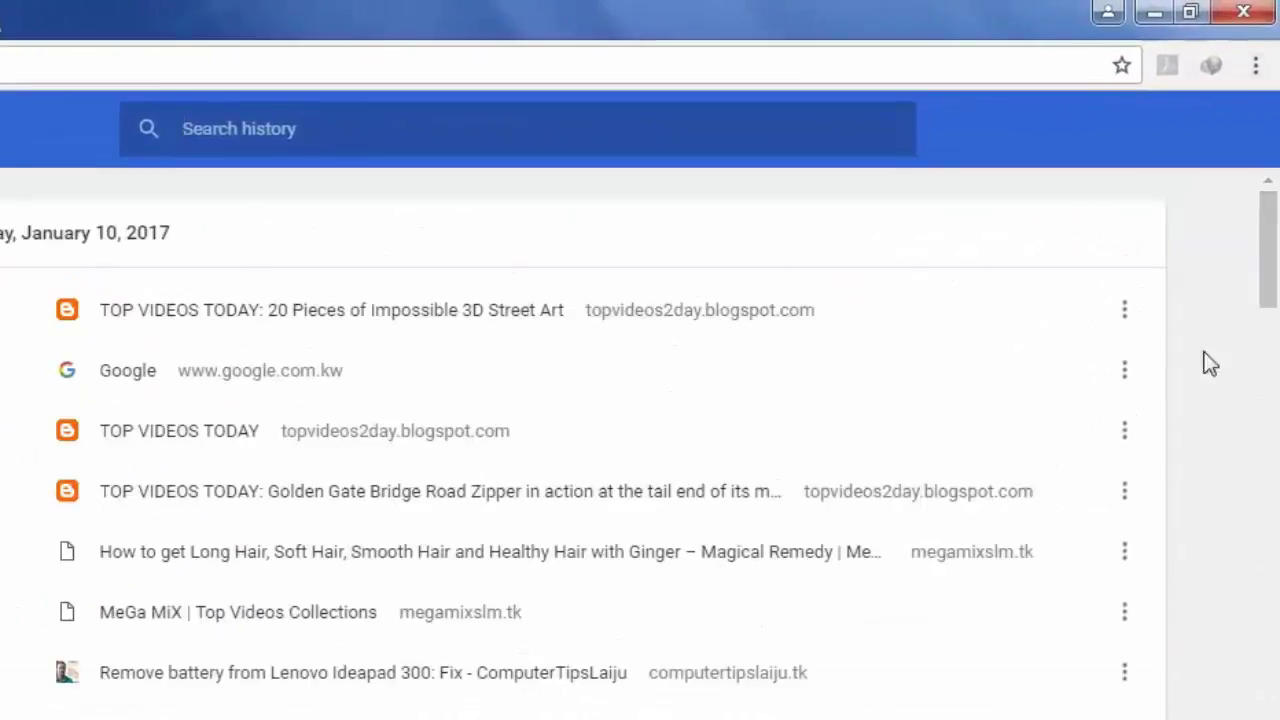
{"action": "left_click_drag", "start_coordinate": [1271, 288], "coordinate": [1272, 322]}
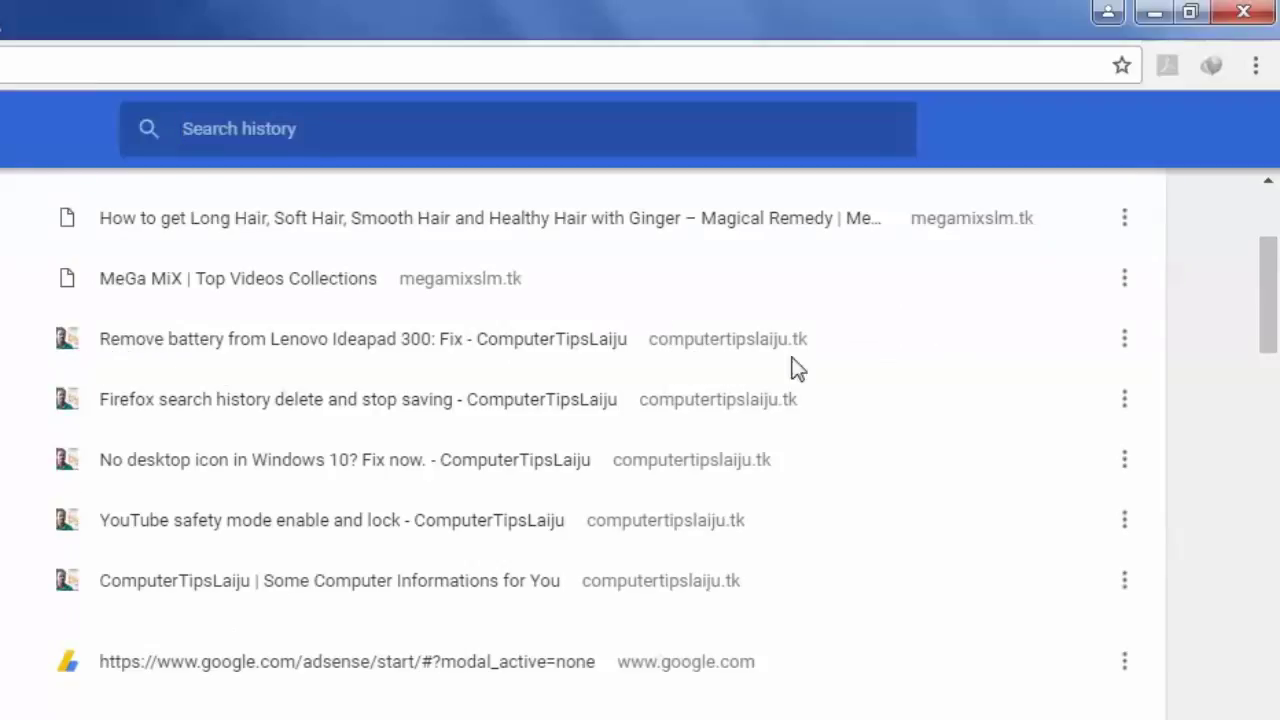
{"action": "left_click", "coordinate": [1123, 340]}
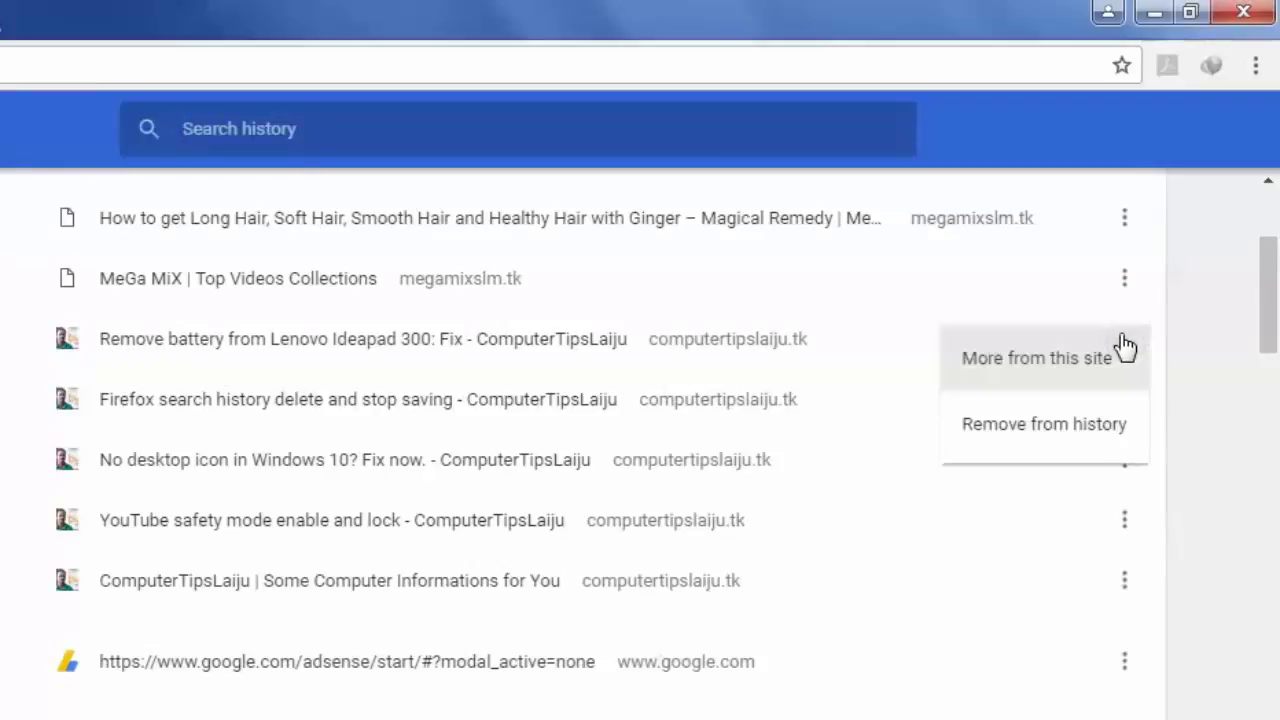
{"action": "left_click", "coordinate": [1040, 372]}
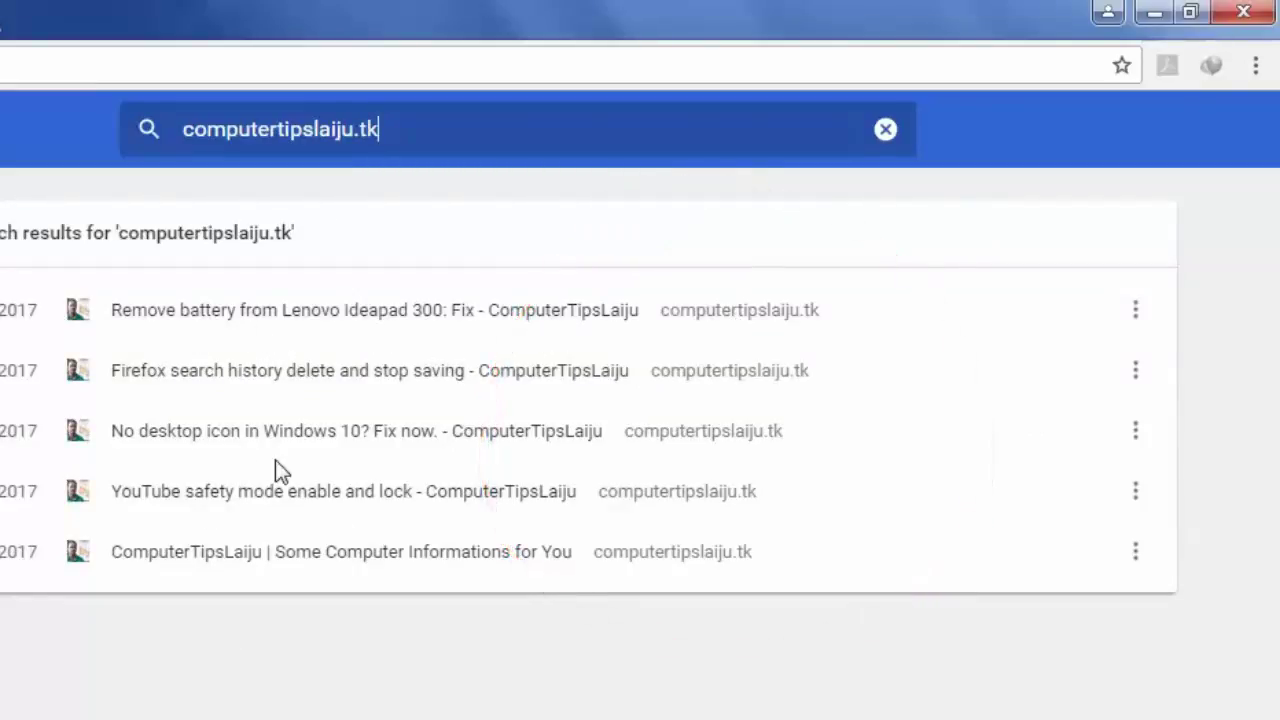
- Open the 'Firefox search history delete and stop saving' result and scroll through the article
{"action": "left_click", "coordinate": [172, 374]}
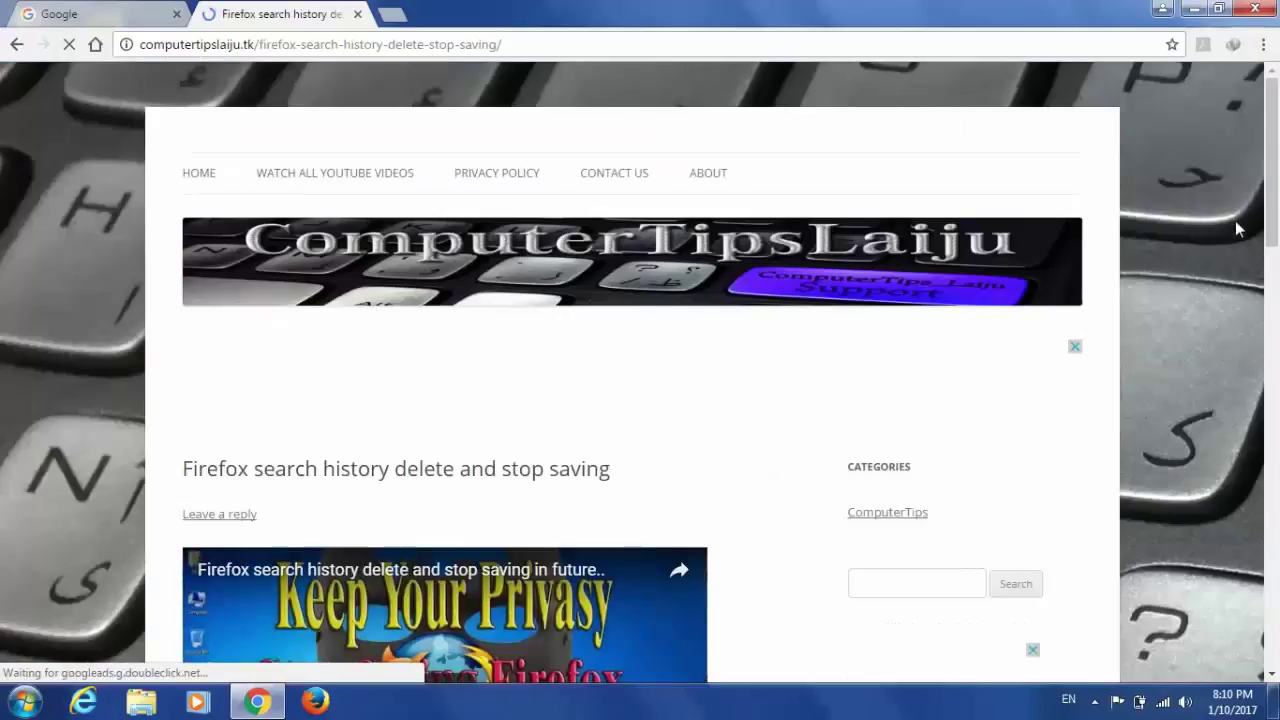
{"action": "scroll", "coordinate": [1268, 250], "scroll_direction": "down", "scroll_amount": 4}
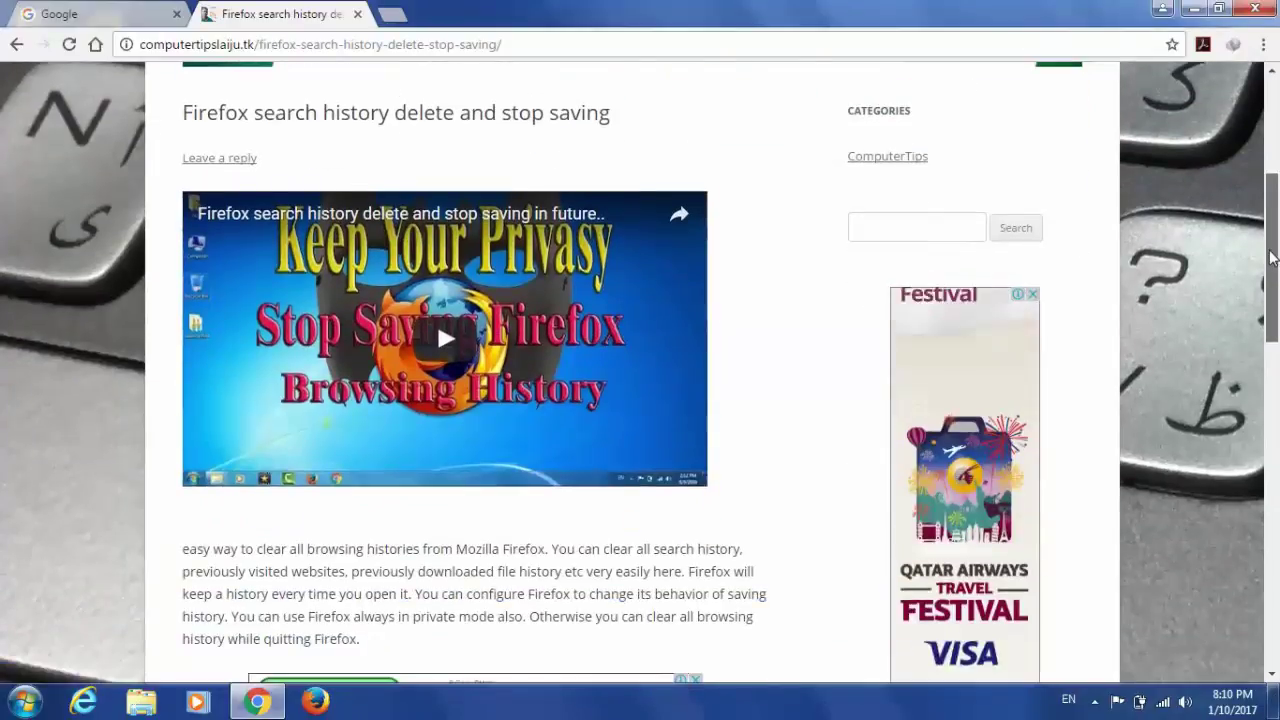
{"action": "scroll", "coordinate": [1270, 258], "scroll_direction": "up", "scroll_amount": 5}
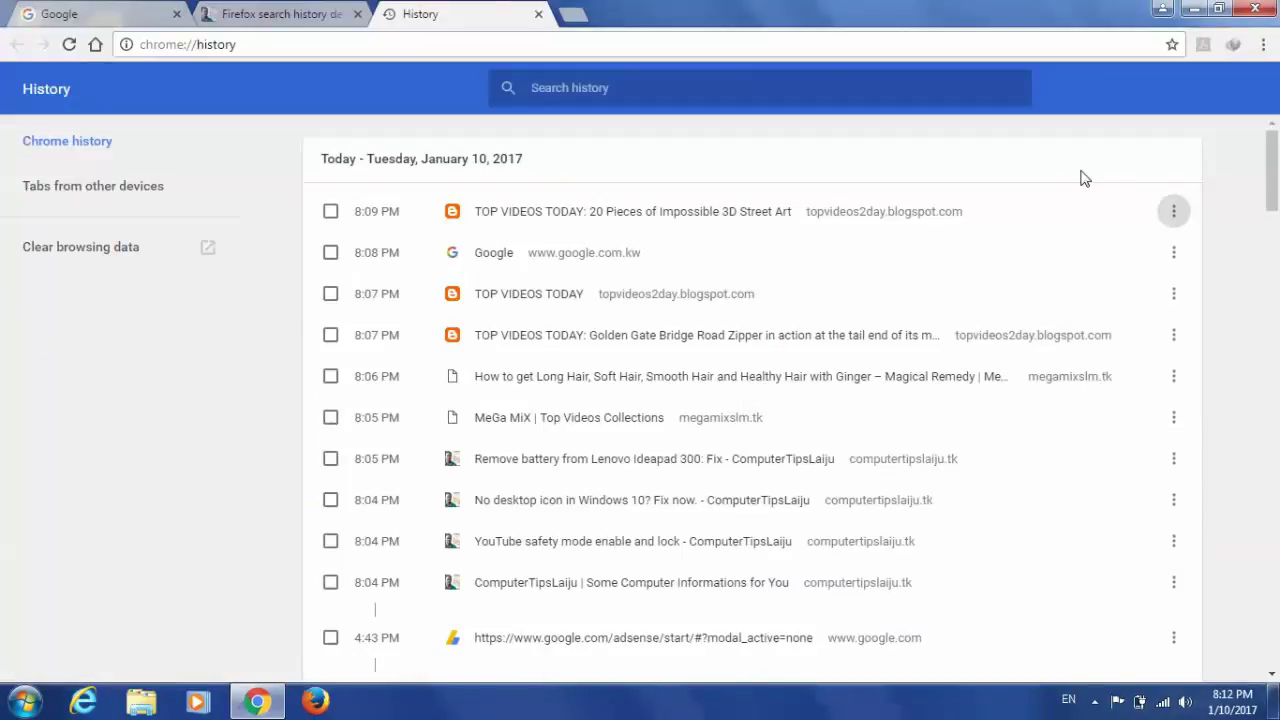
- Return to the full History page, now topped by the 8:10 PM Firefox article visit
{"action": "left_click", "coordinate": [1263, 45]}
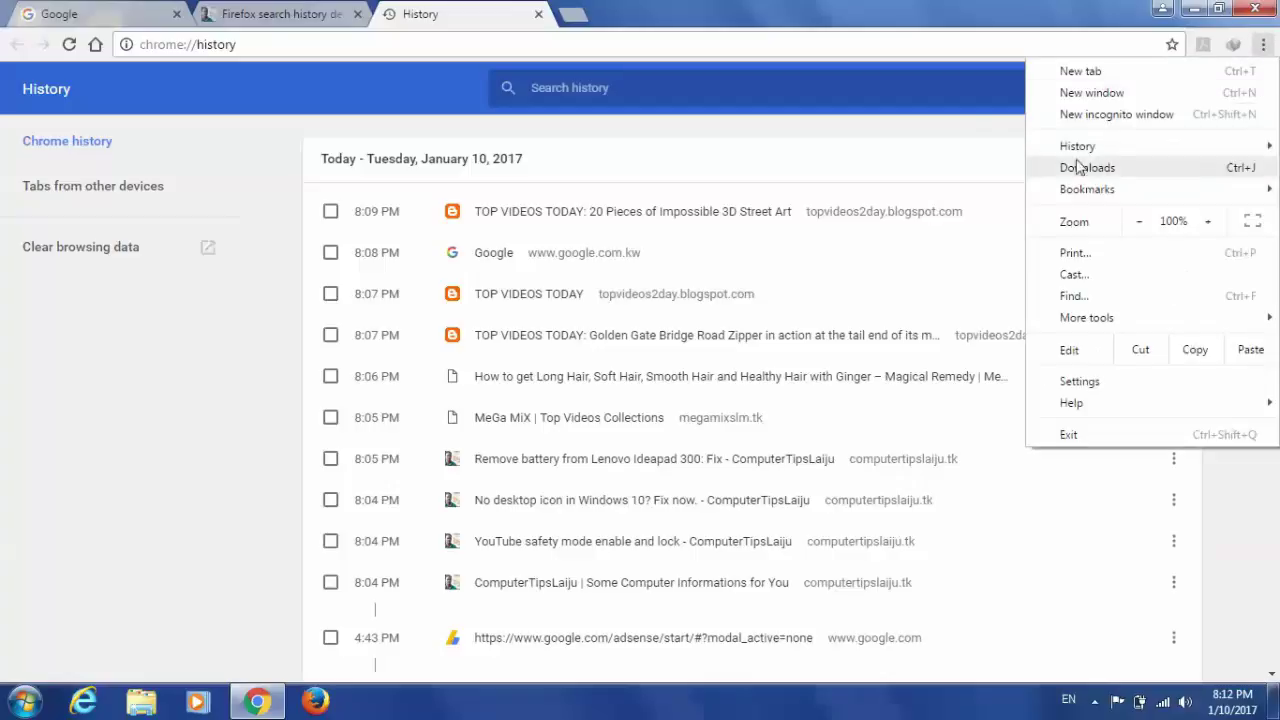
{"action": "mouse_move", "coordinate": [1068, 150]}
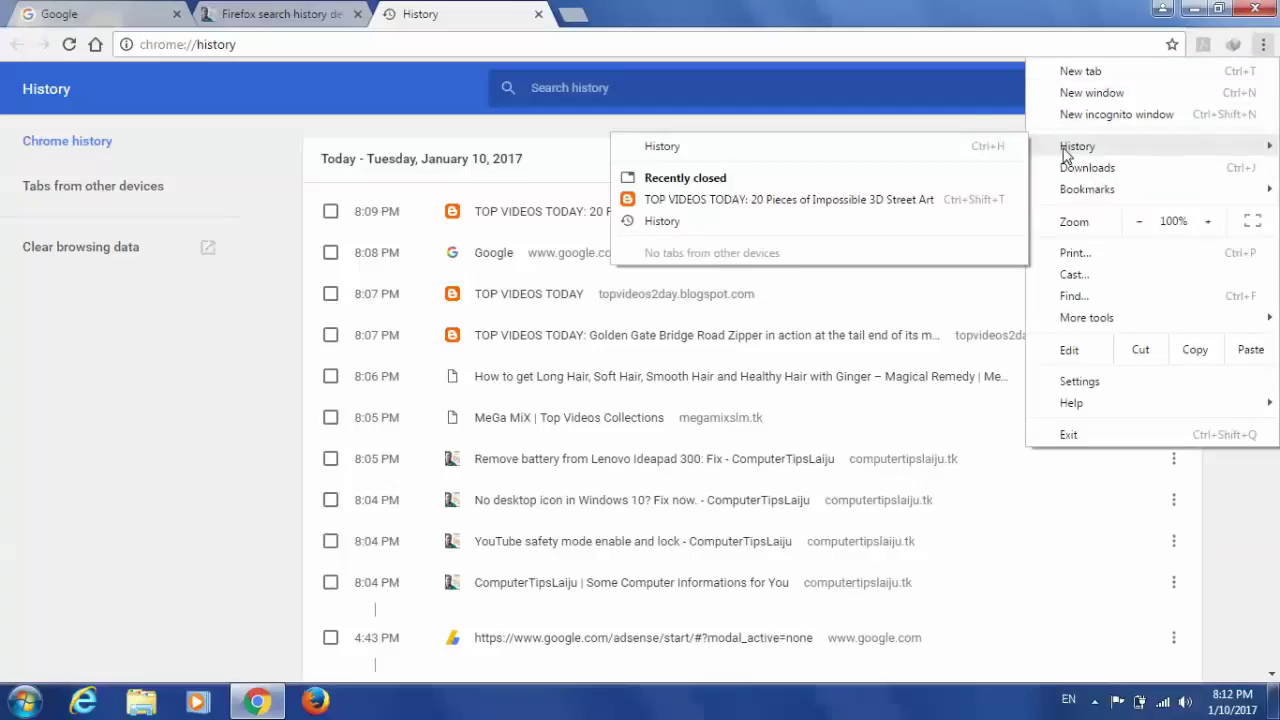
{"action": "left_click", "coordinate": [826, 153]}
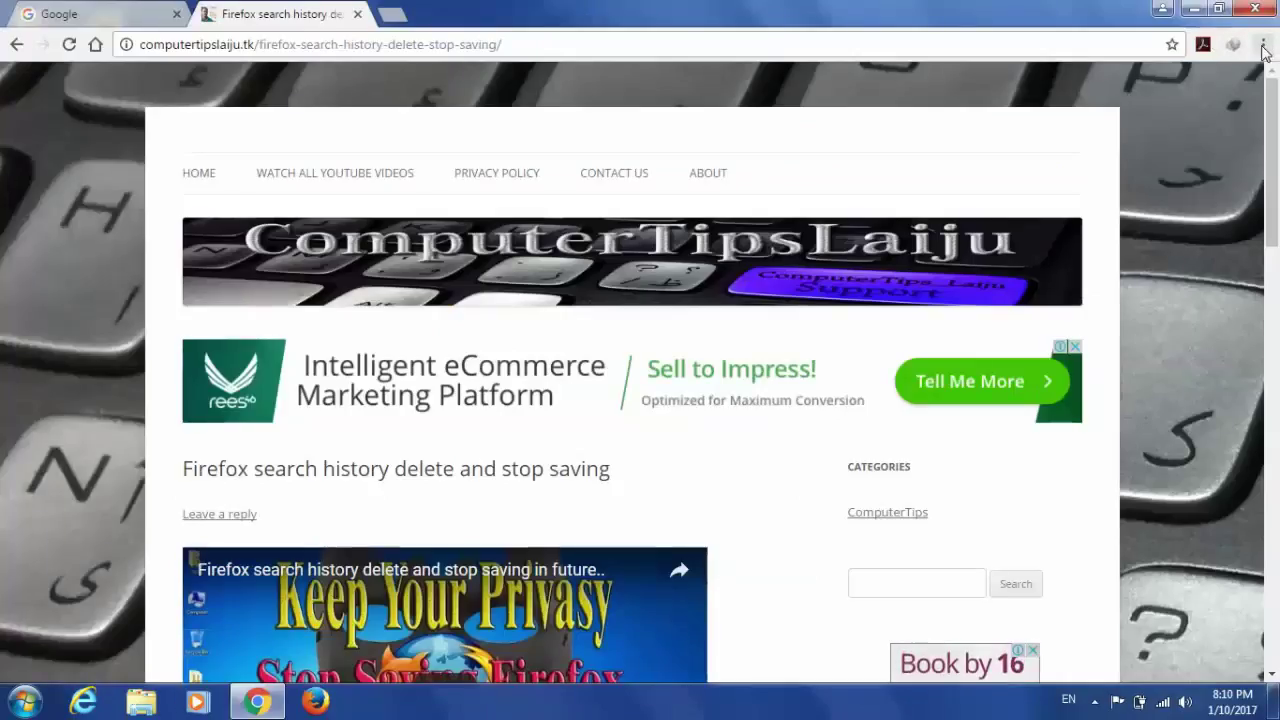
{"action": "left_click", "coordinate": [1263, 45]}
{"action": "mouse_move", "coordinate": [1125, 148]}
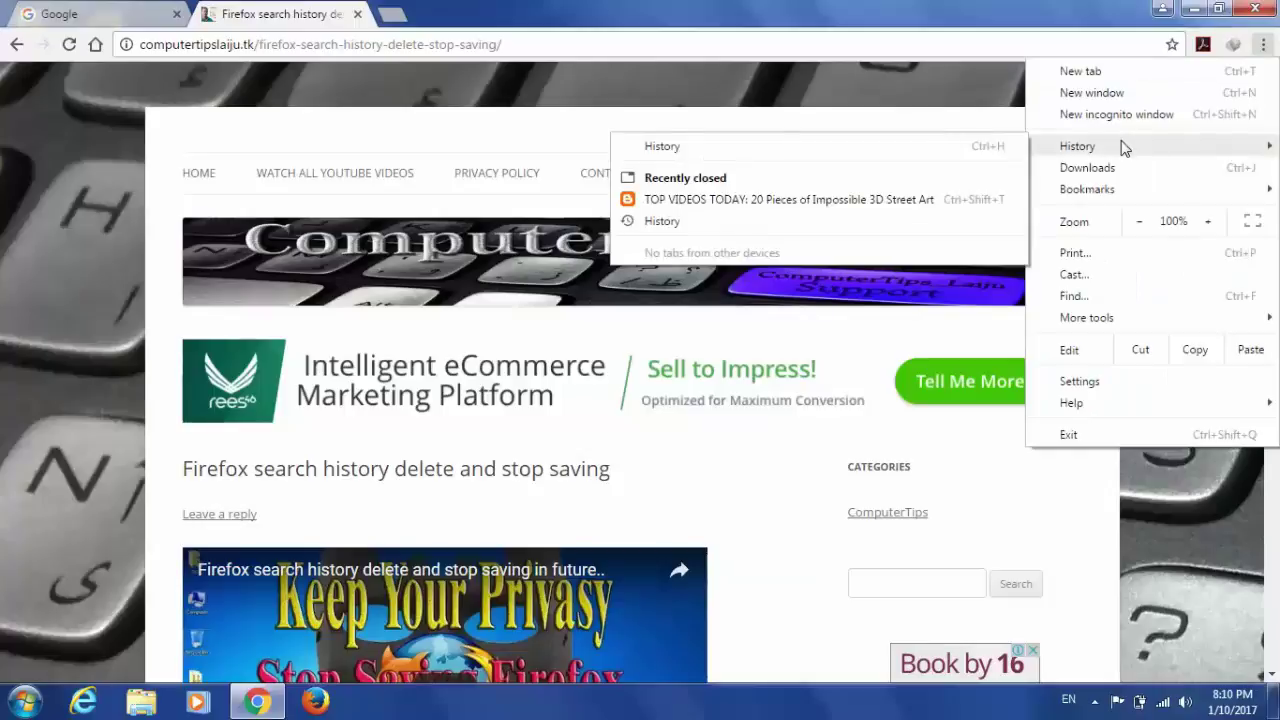
{"action": "left_click", "coordinate": [766, 154]}
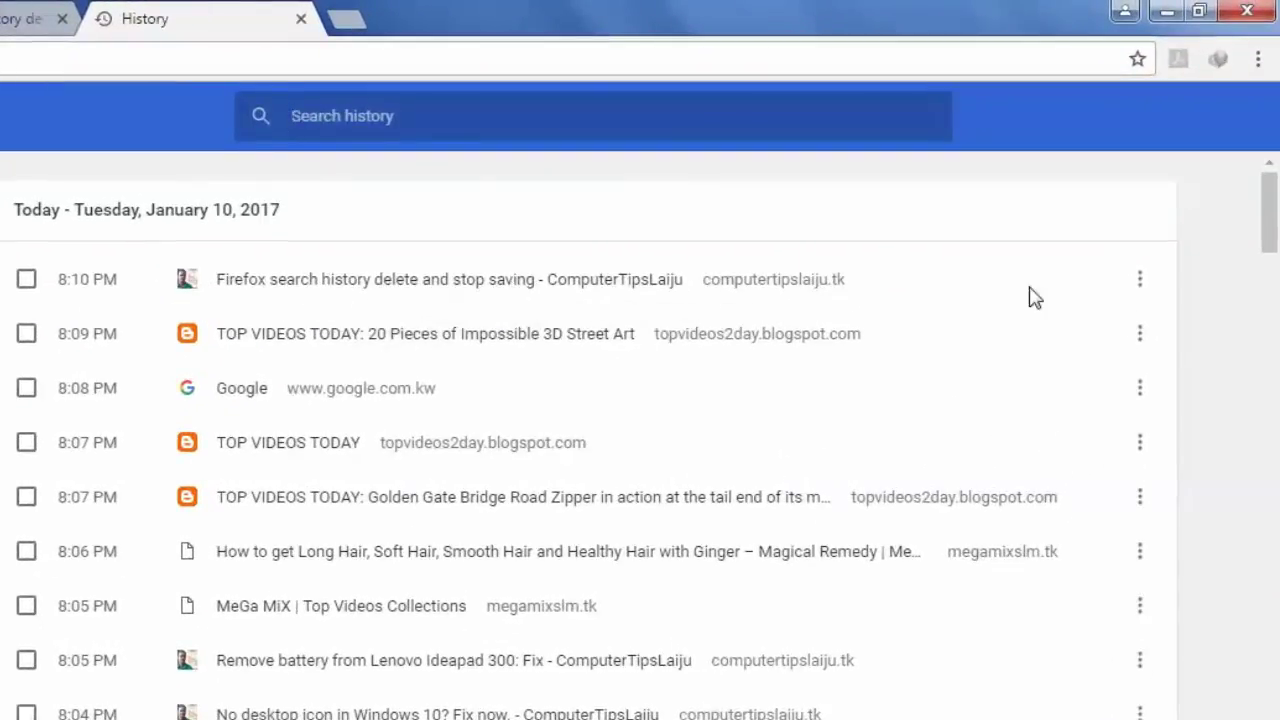
- Remove the 8:10 PM Firefox search history article entry from history
{"action": "left_click", "coordinate": [1140, 284]}
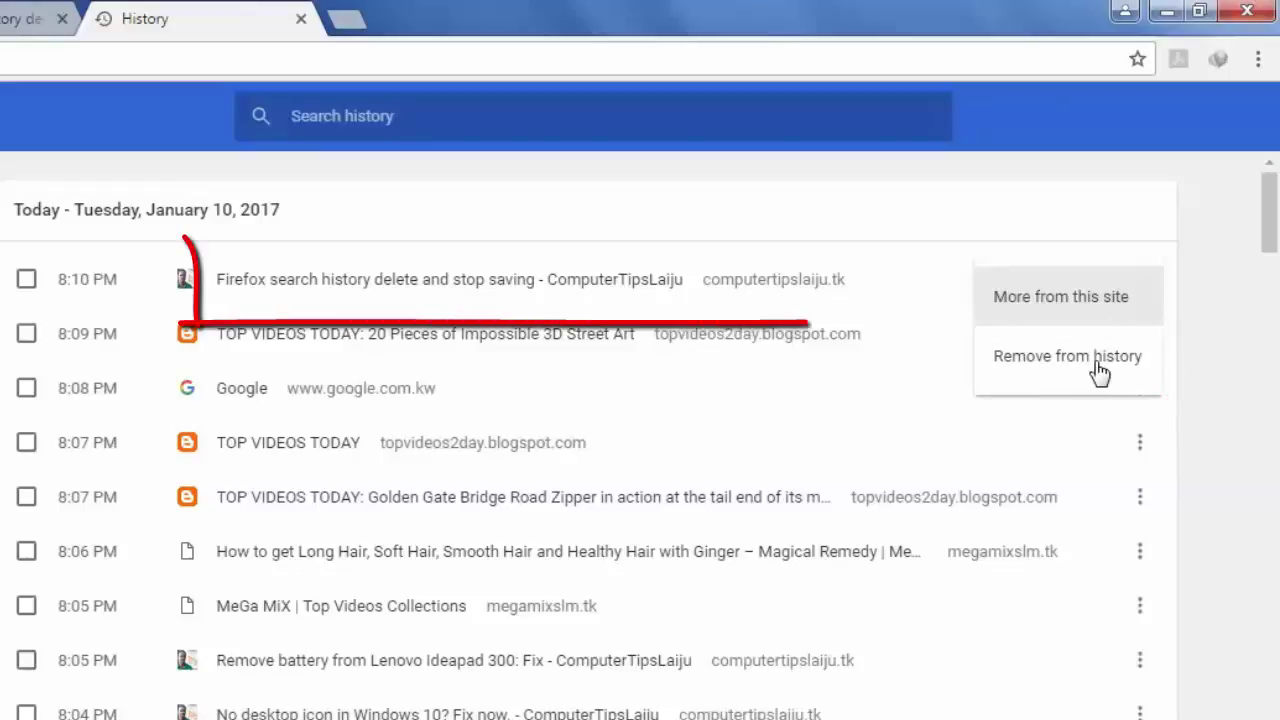
{"action": "left_click", "coordinate": [1100, 372]}
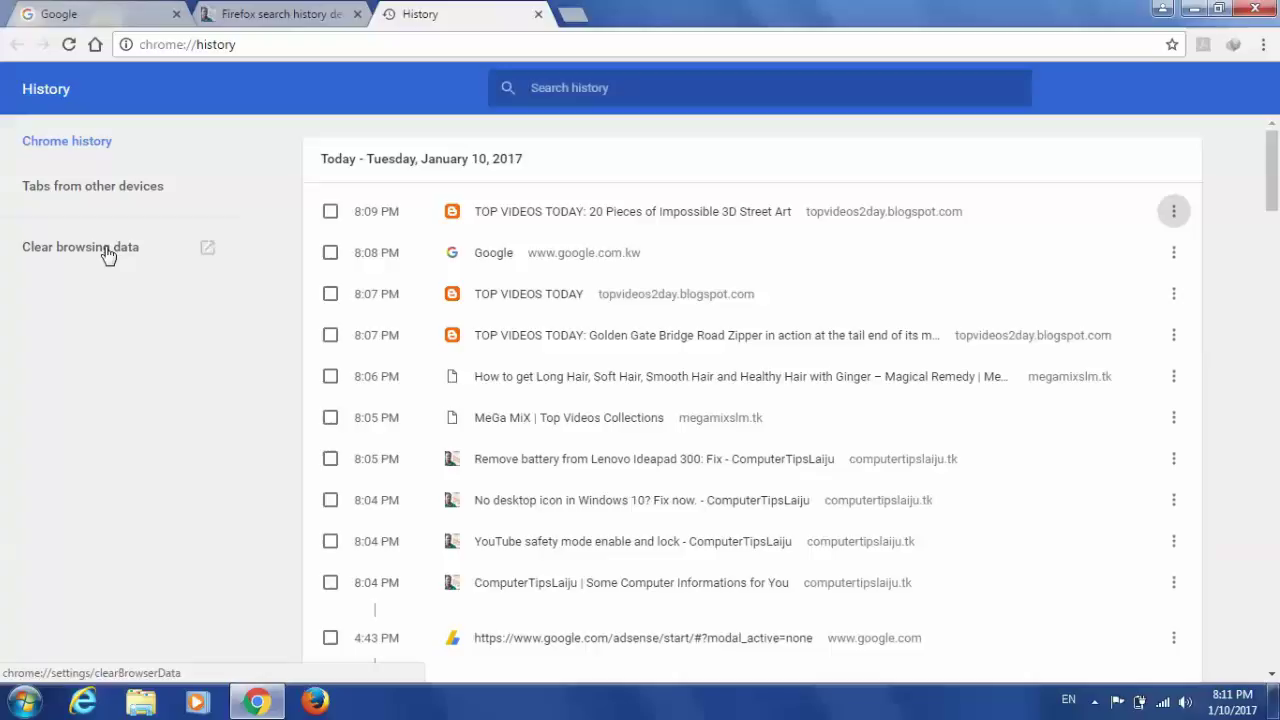
- Open Clear browsing data and also tick Passwords, Hosted app data and Media licenses
{"action": "left_click", "coordinate": [57, 252]}
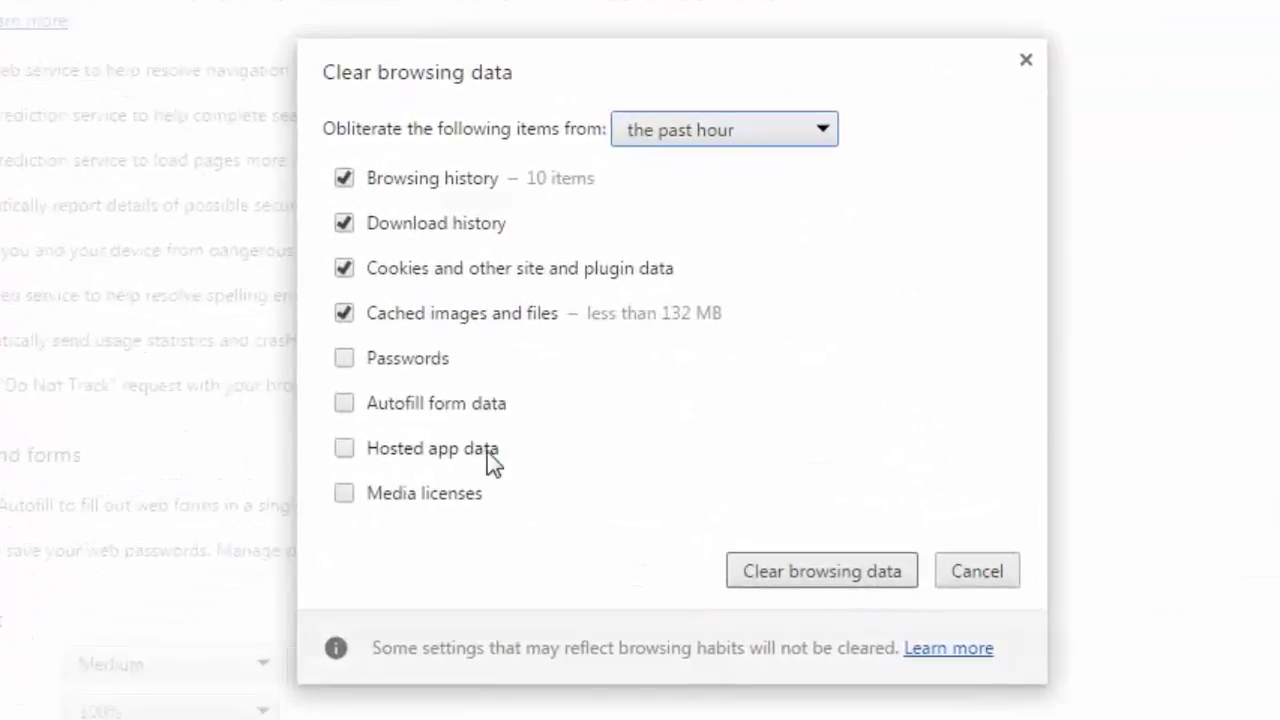
{"action": "left_click", "coordinate": [346, 360]}
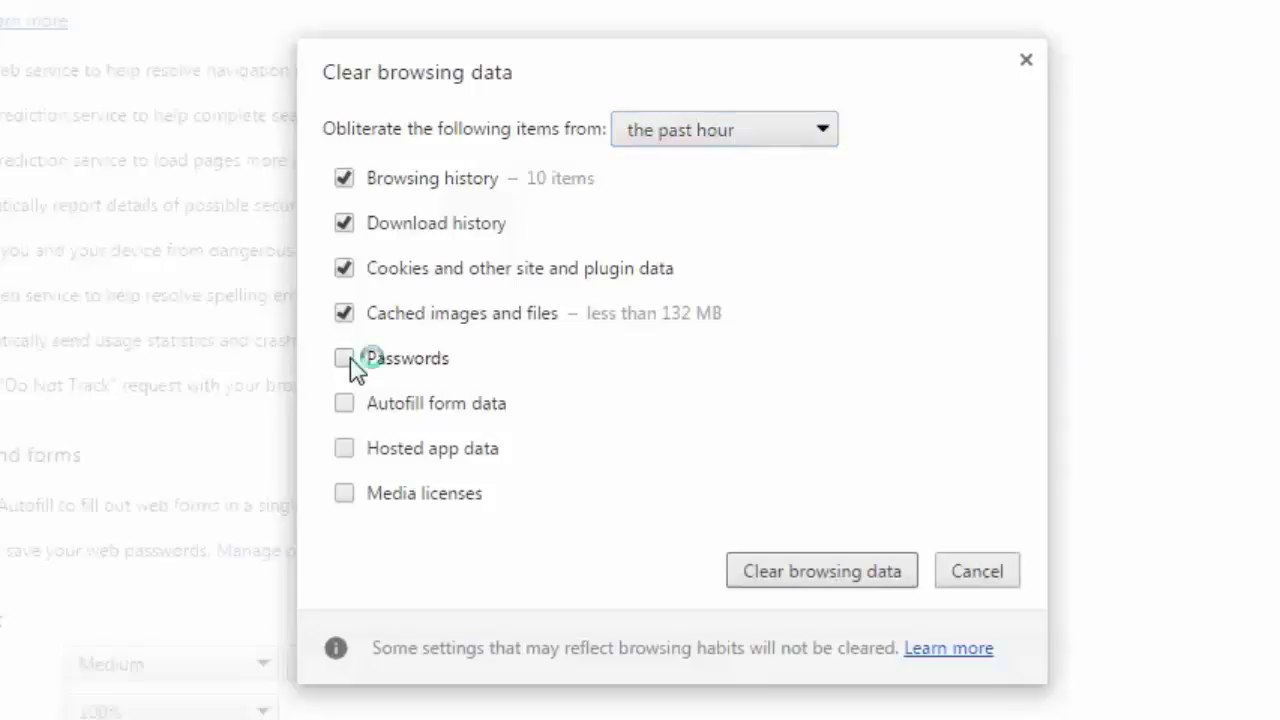
{"action": "left_click", "coordinate": [343, 450]}
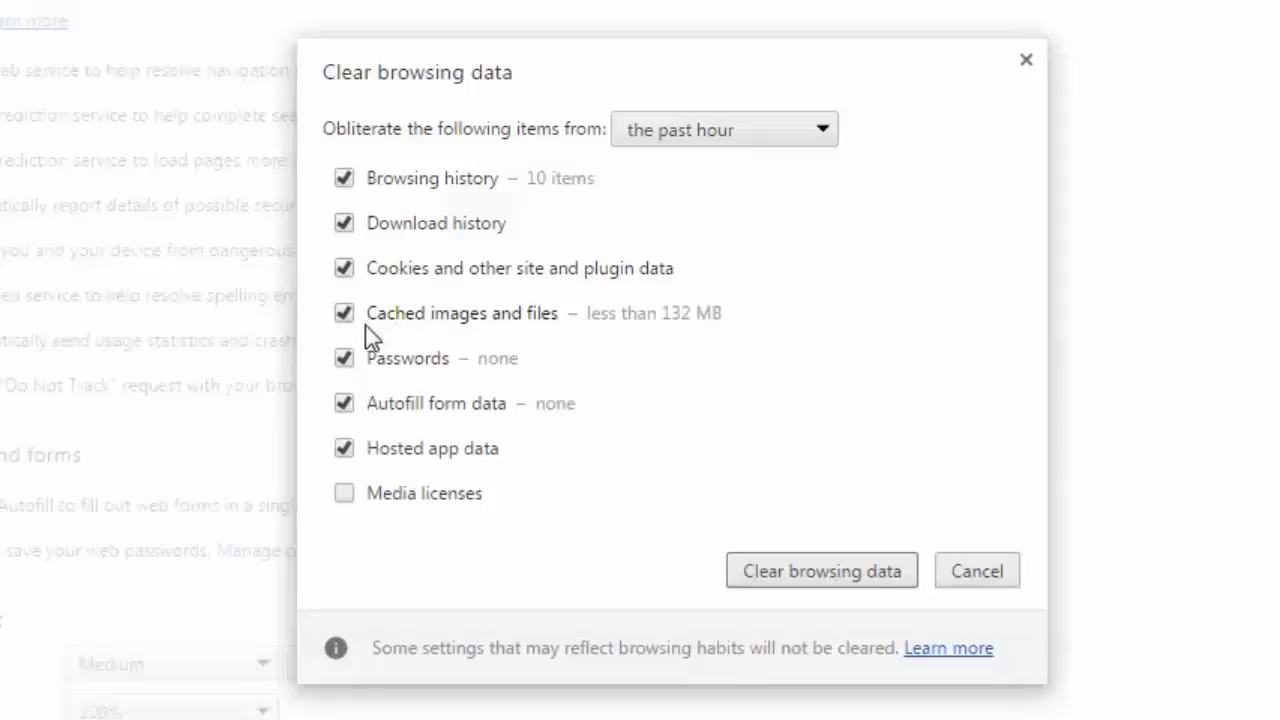
{"action": "left_click", "coordinate": [345, 494]}
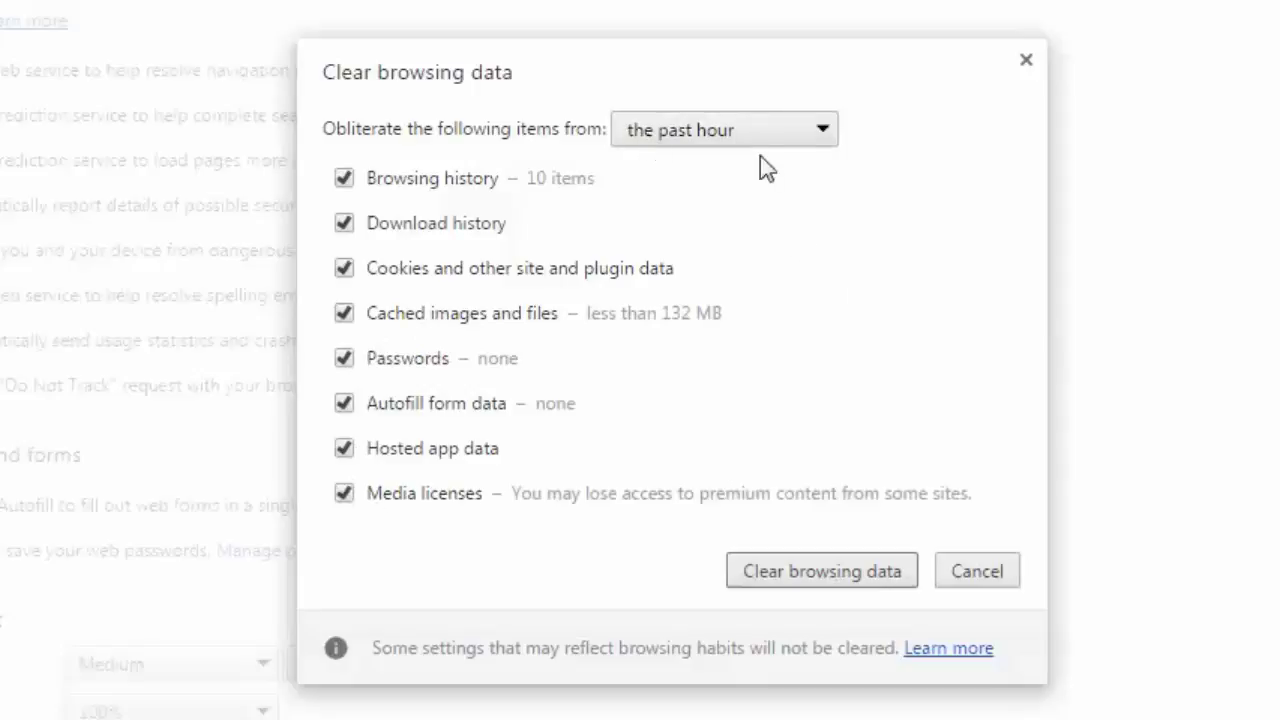
- Set the time range to the beginning of time and clear all selected browsing data
{"action": "left_click", "coordinate": [823, 132]}
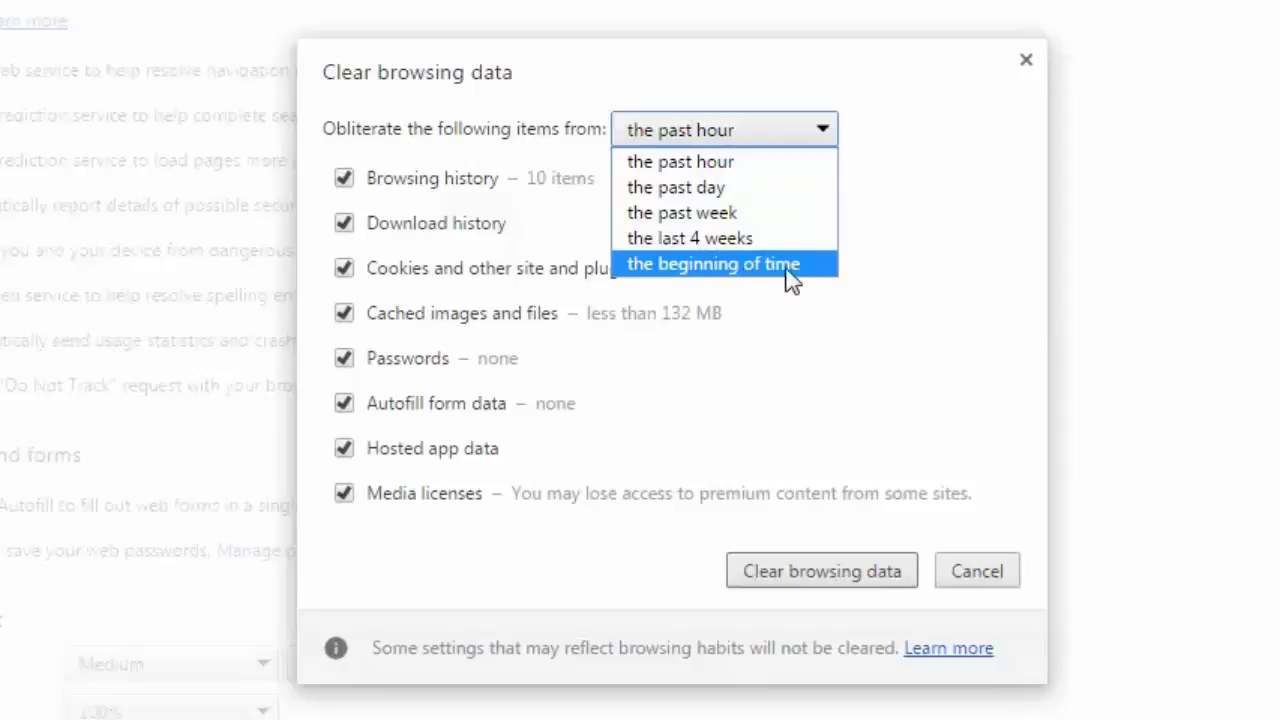
{"action": "left_click", "coordinate": [686, 266]}
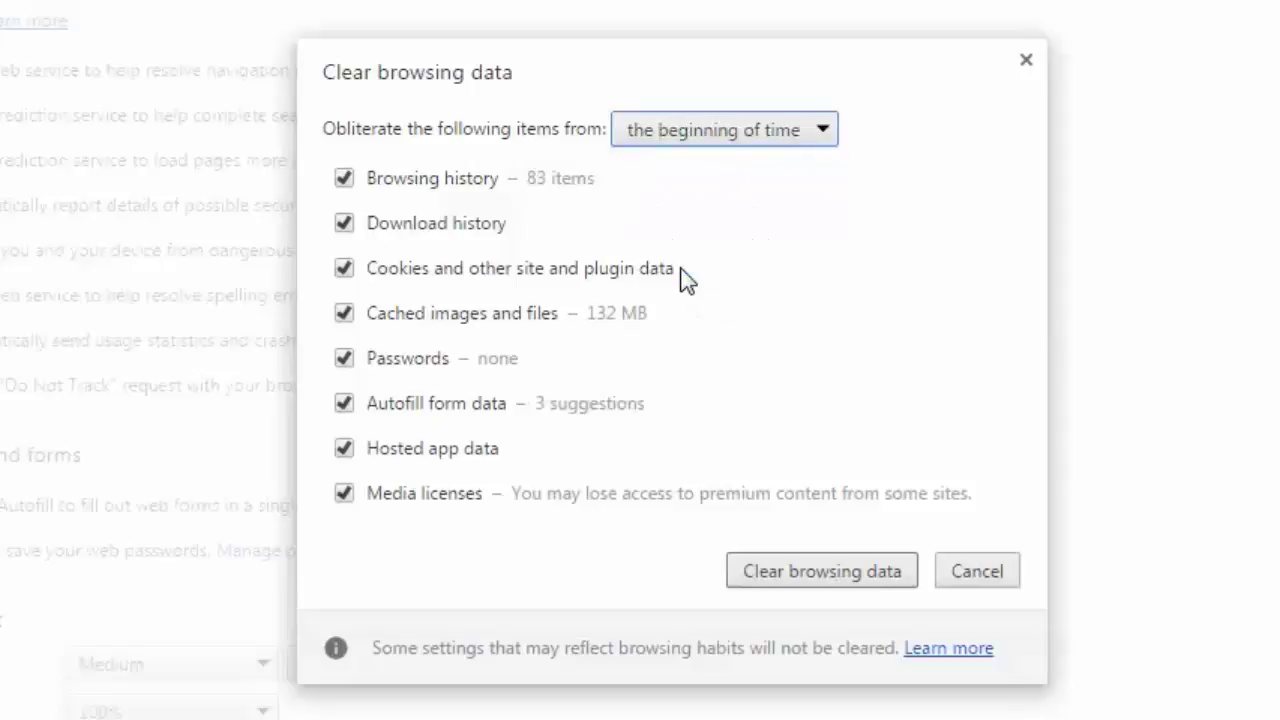
{"action": "left_click", "coordinate": [830, 570]}
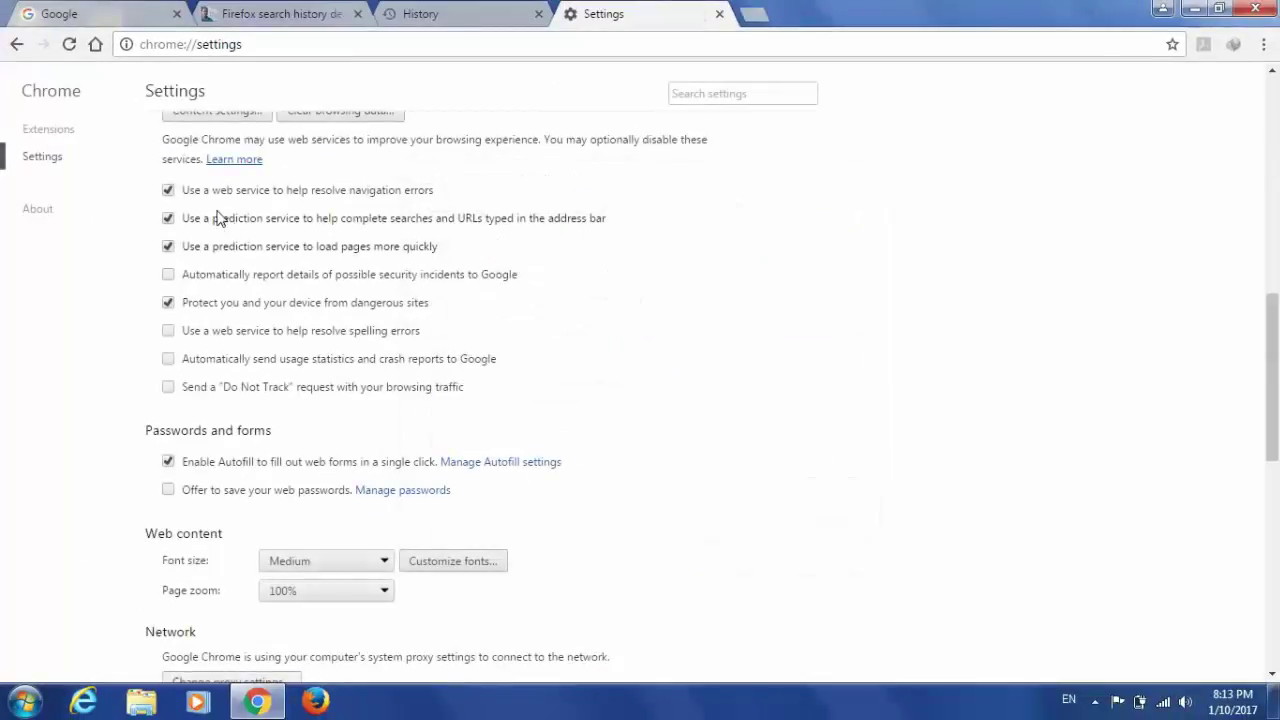
- Close the Settings tab to get back to the History tab
{"action": "left_click", "coordinate": [719, 14]}
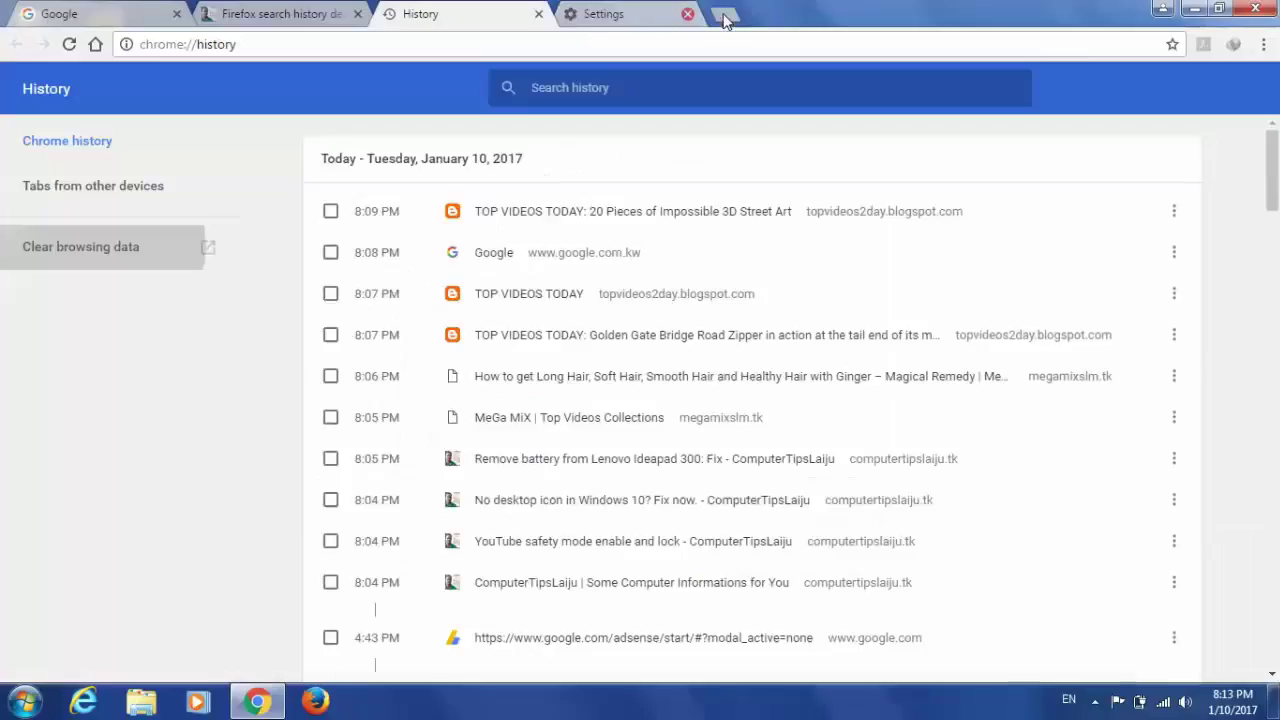